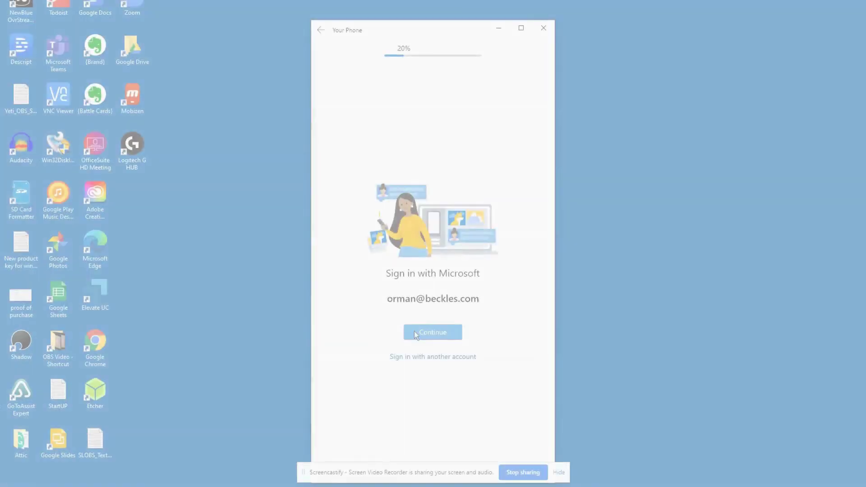
# - Continue signing in to Your Phone with the displayed Microsoft account
pyautogui.click(414, 331)
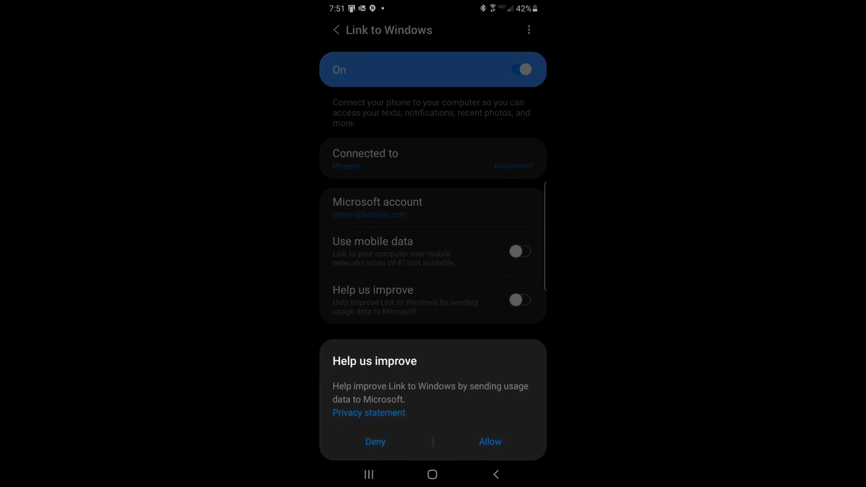
# - Allow sending usage data on the phone, then finish linking to show the Galaxy Note20 Ultra's notifications
pyautogui.click(490, 442)
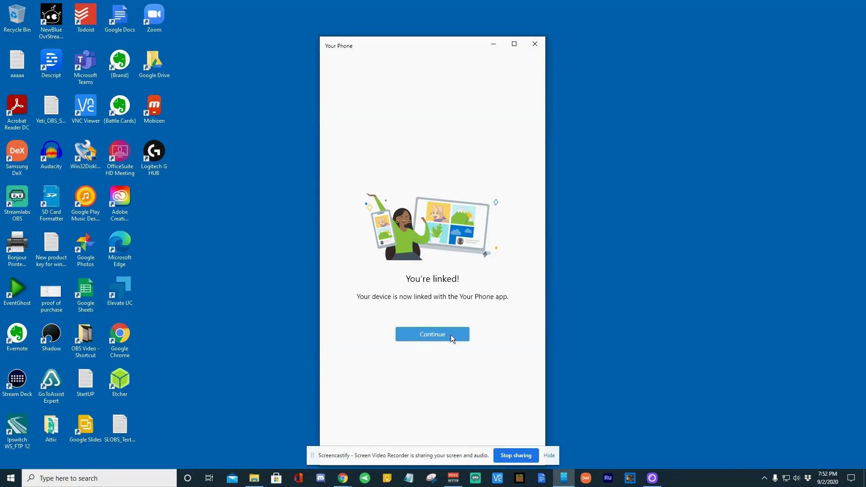
pyautogui.click(451, 334)
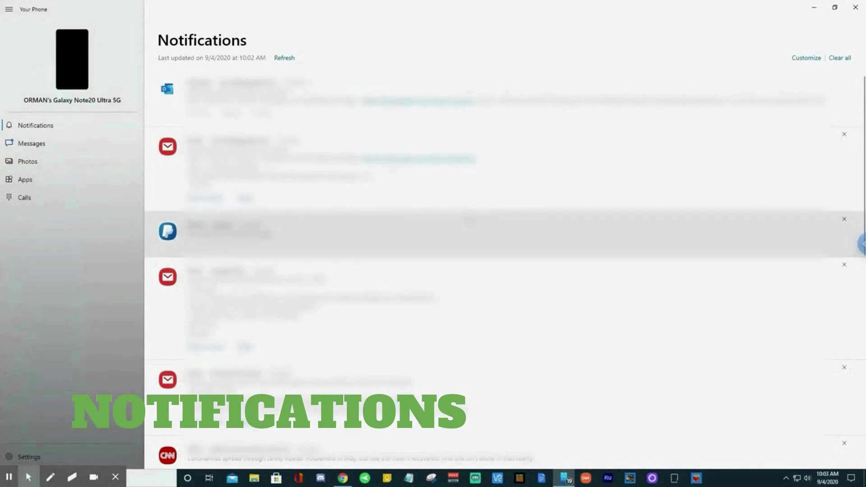
# - Scroll through the linked phone's Notifications list
pyautogui.scroll(-3, 469, 220)
pyautogui.scroll(-6, 470, 219)
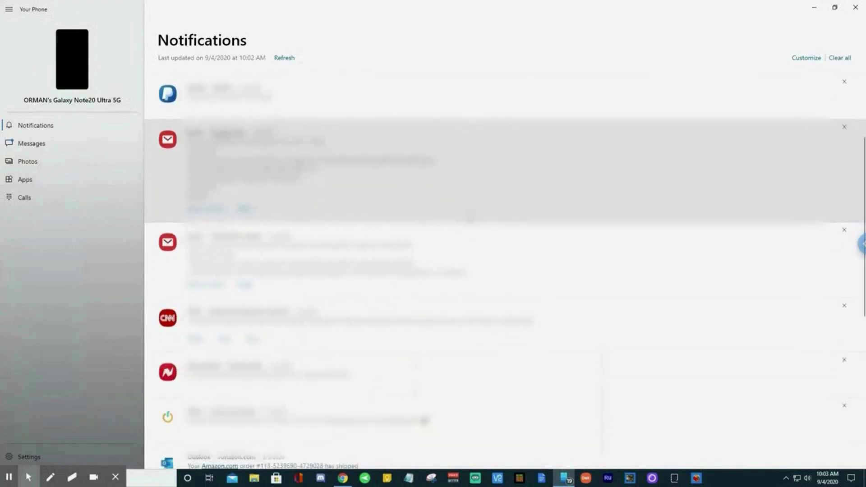
pyautogui.scroll(-3, 467, 211)
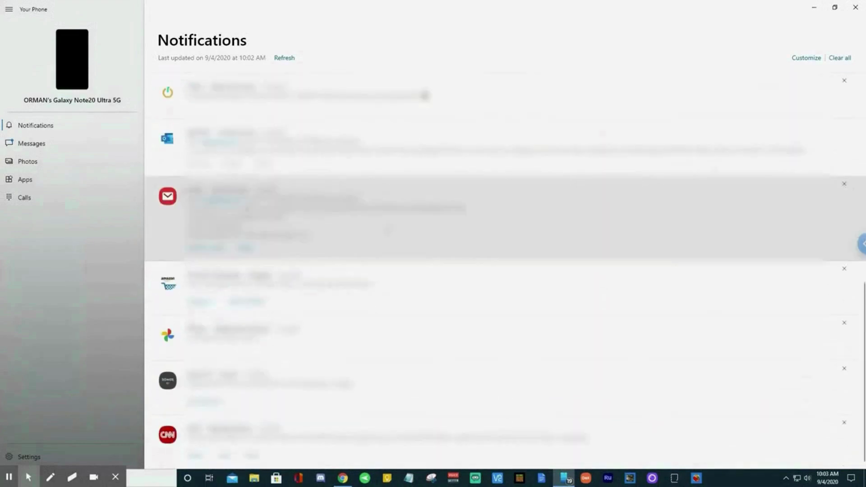
pyautogui.scroll(10, 445, 325)
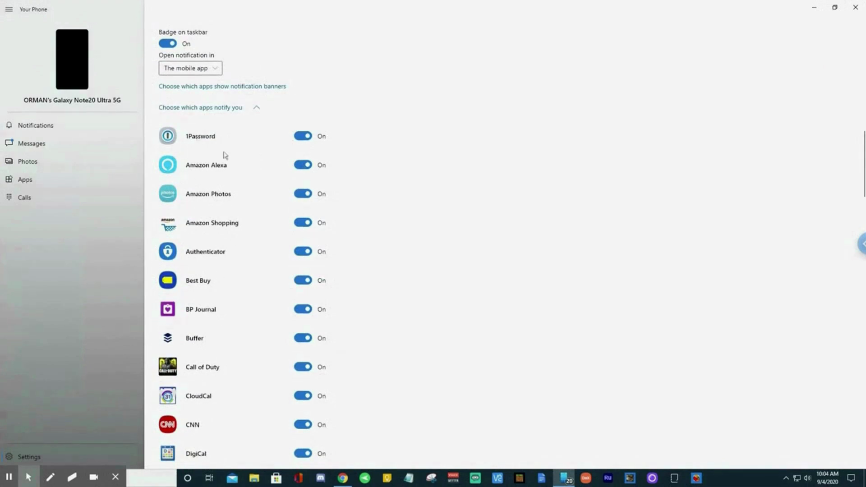
# - Scroll up and down through the Choose which apps notify you list
pyautogui.scroll(-8, 224, 155)
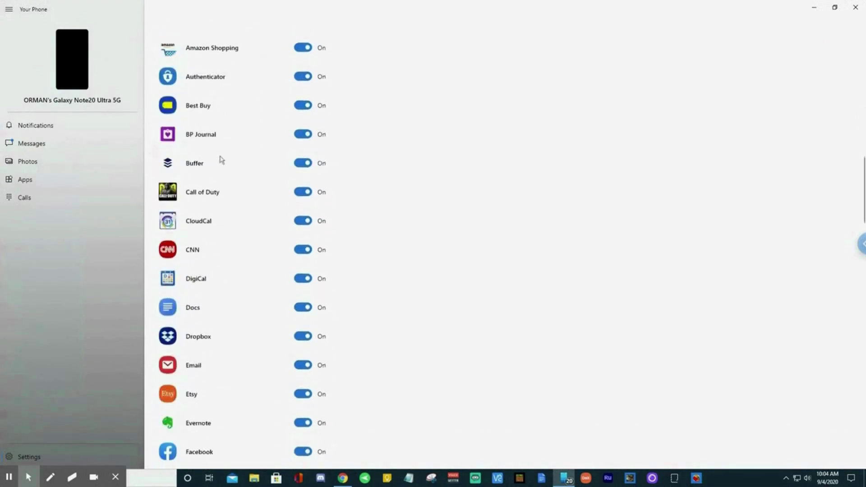
pyautogui.scroll(-20, 221, 159)
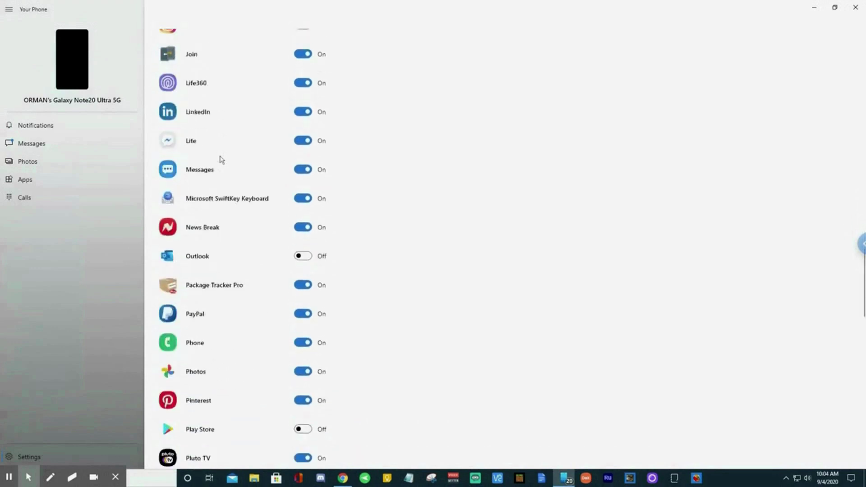
pyautogui.scroll(-7, 221, 160)
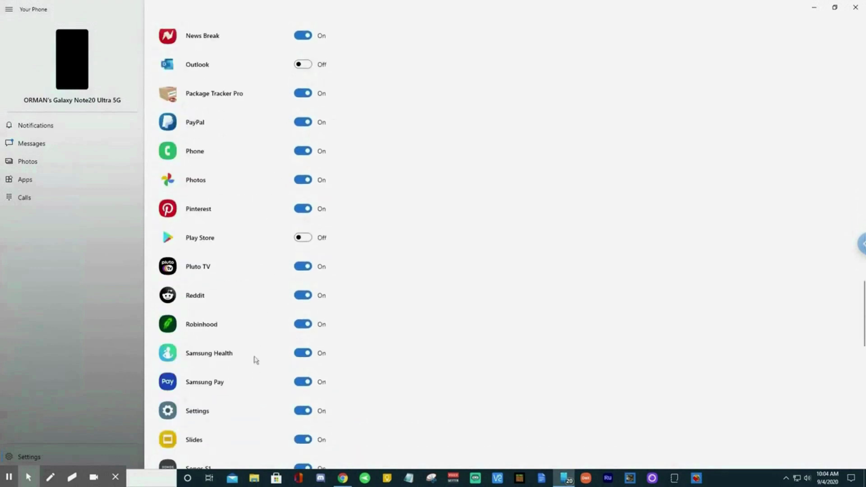
pyautogui.scroll(-3, 253, 282)
pyautogui.scroll(20, 253, 283)
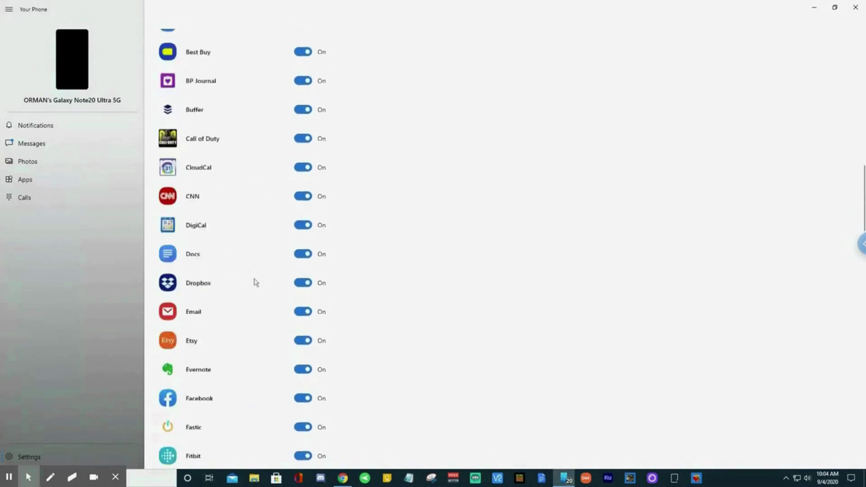
pyautogui.scroll(3, 255, 282)
pyautogui.scroll(-1, 254, 315)
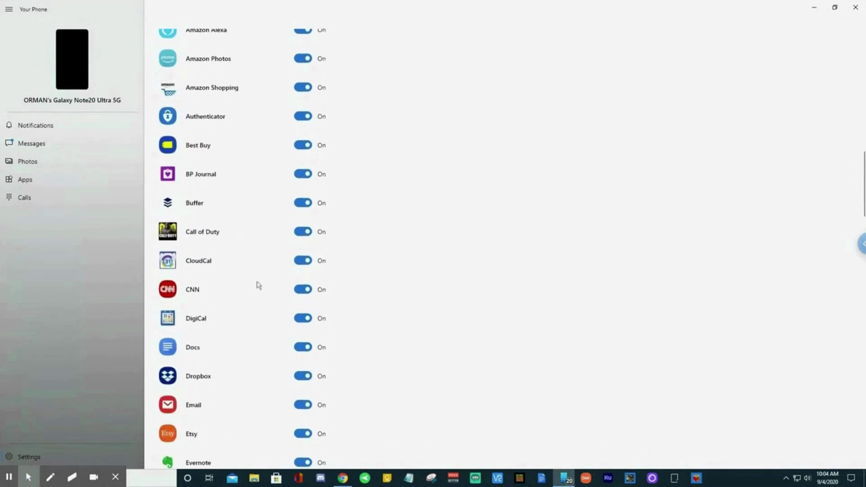
pyautogui.scroll(-6, 258, 285)
pyautogui.scroll(-5, 257, 285)
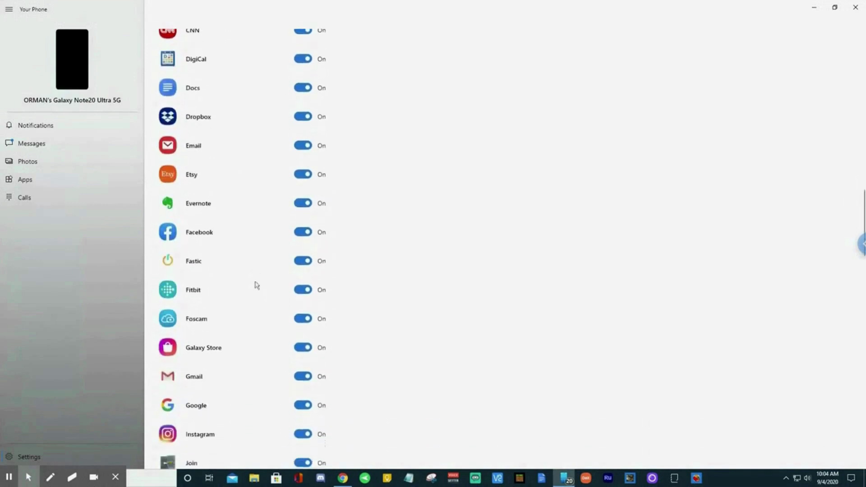
pyautogui.scroll(-15, 256, 285)
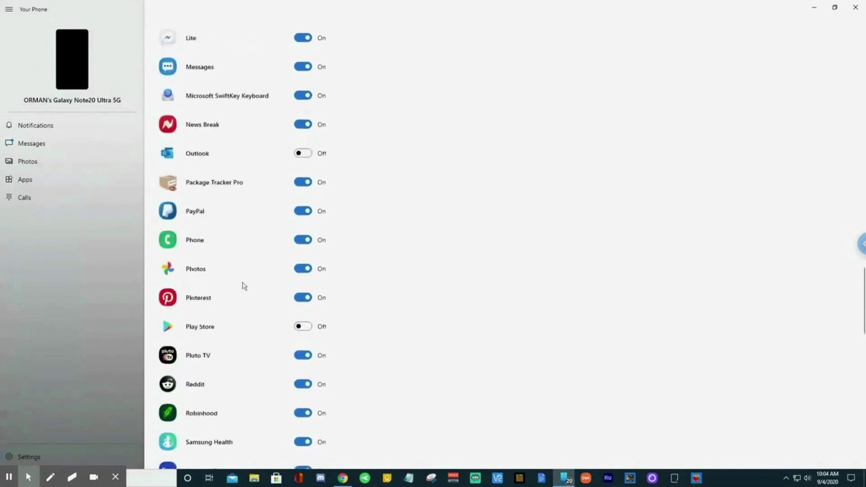
pyautogui.scroll(20, 244, 285)
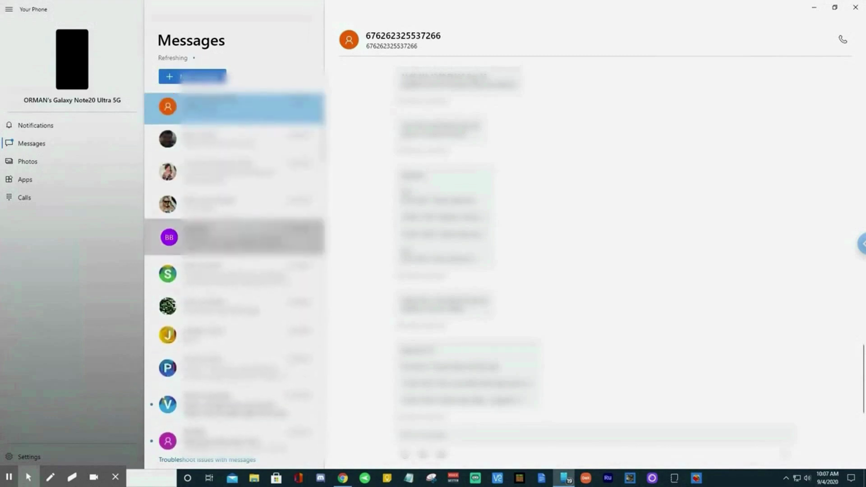
# - Open the Best Buy conversation, start a blank new message, then show the phone's photos
pyautogui.click(234, 237)
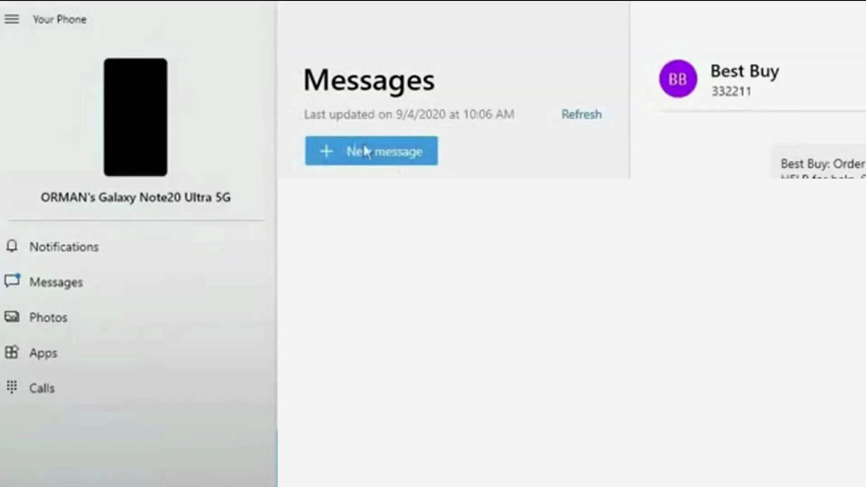
pyautogui.click(347, 147)
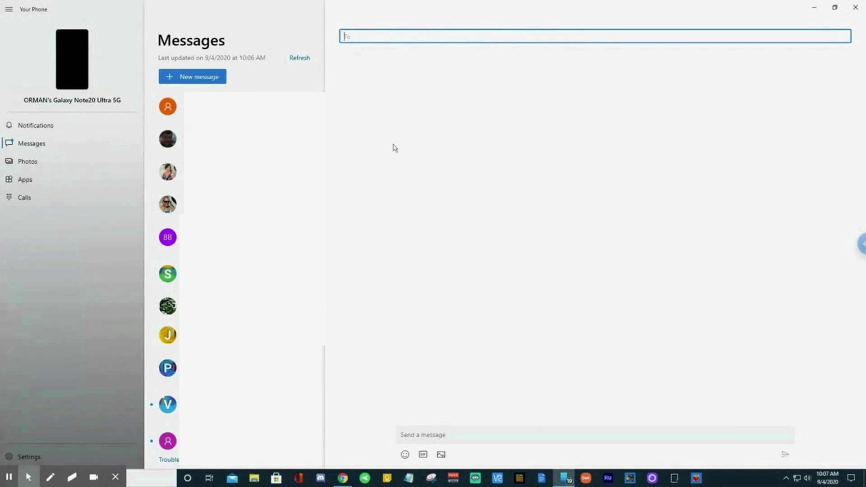
pyautogui.click(27, 162)
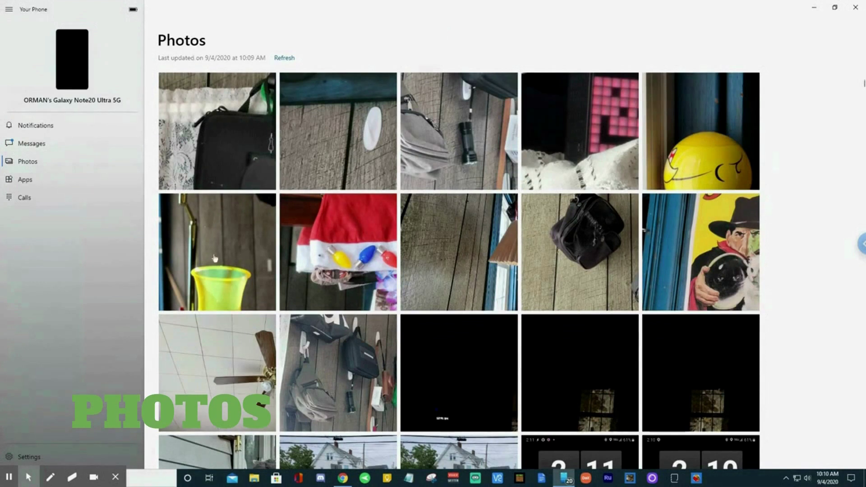
# - Open the yellow ball photo, flip it twice, and save a copy to Pictures
pyautogui.click(685, 147)
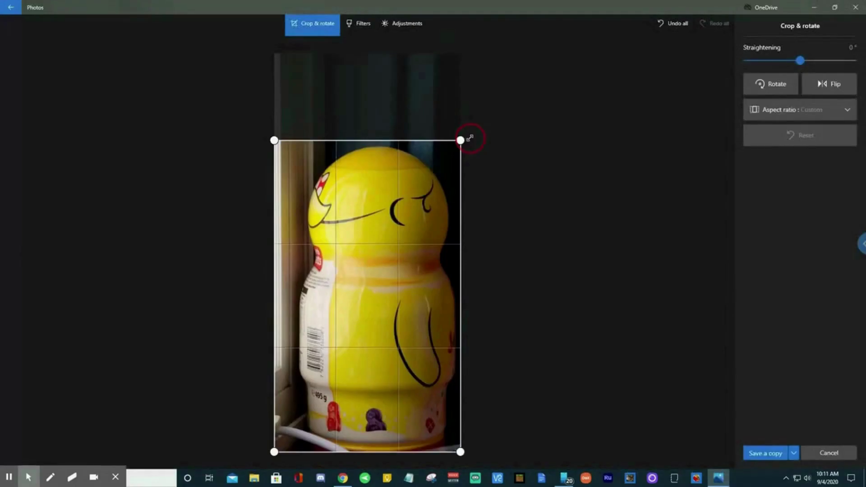
pyautogui.click(834, 84)
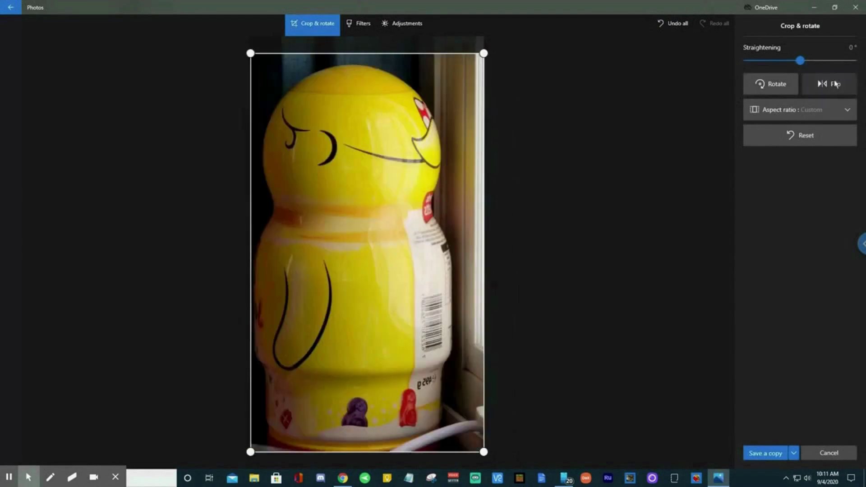
pyautogui.click(834, 84)
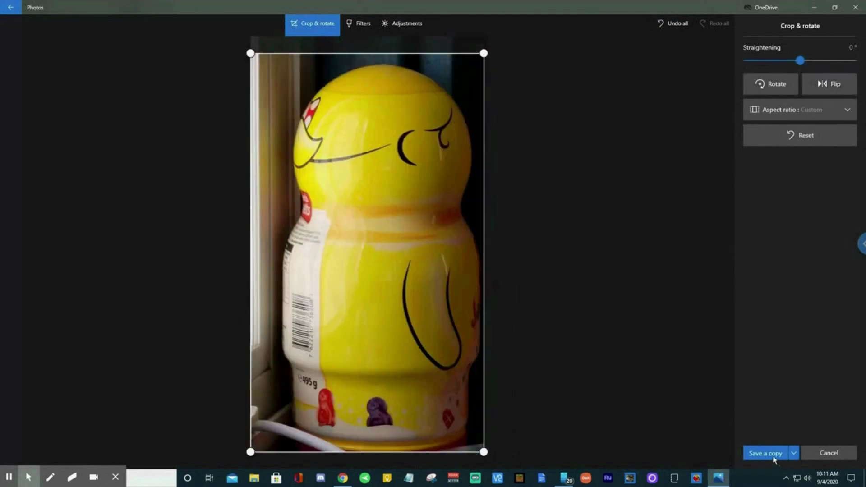
pyautogui.click(774, 455)
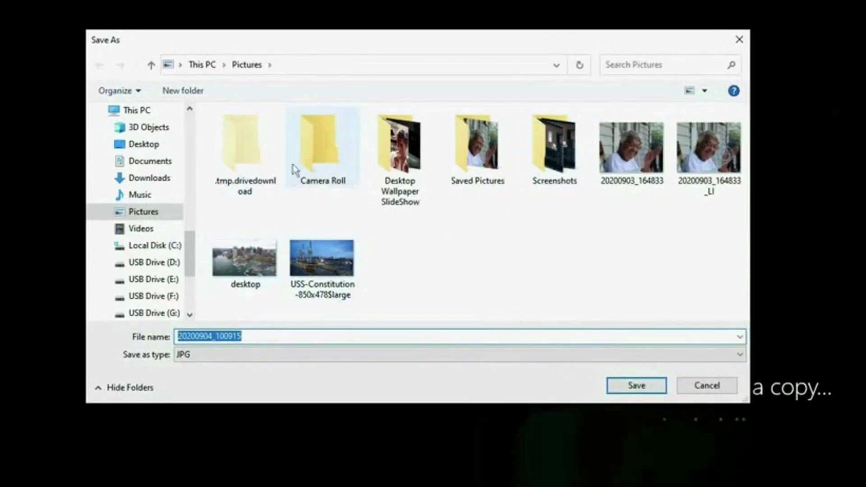
pyautogui.click(637, 386)
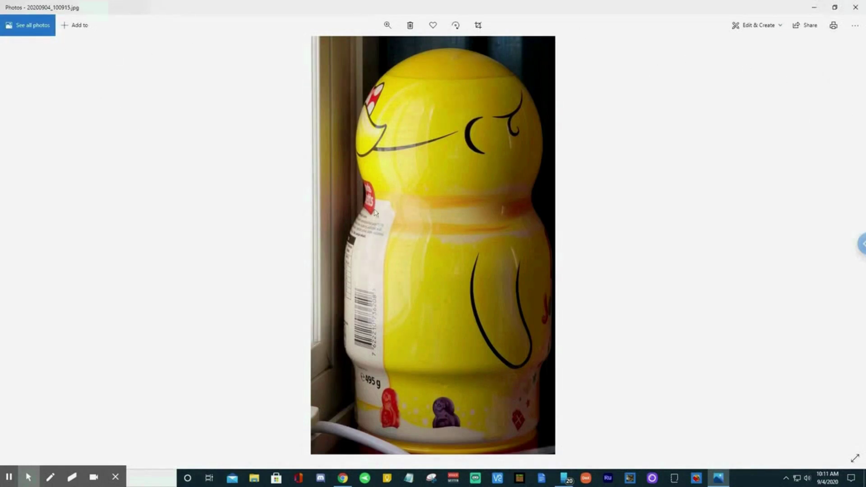
# - Return to the full photo collection and dismiss the welcome tour
pyautogui.click(37, 28)
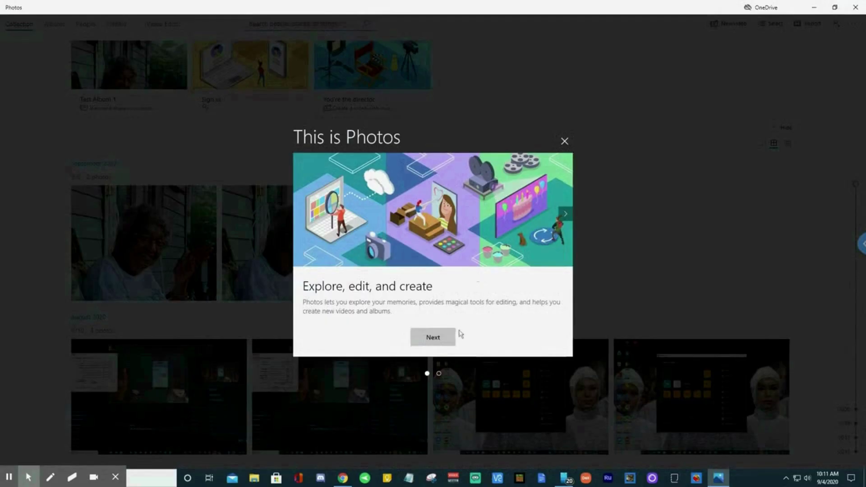
pyautogui.click(429, 334)
pyautogui.click(431, 336)
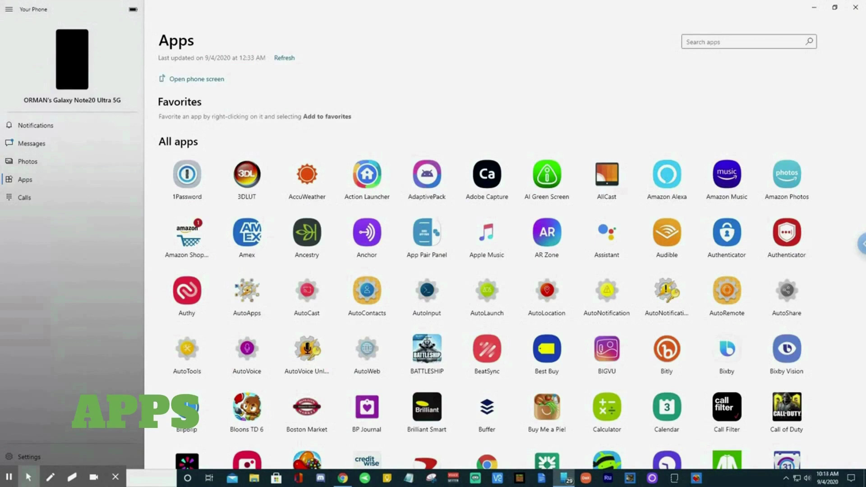
# - Scroll the phone's Apps grid and launch Candy Crush Saga in its own window
pyautogui.scroll(-1, 367, 170)
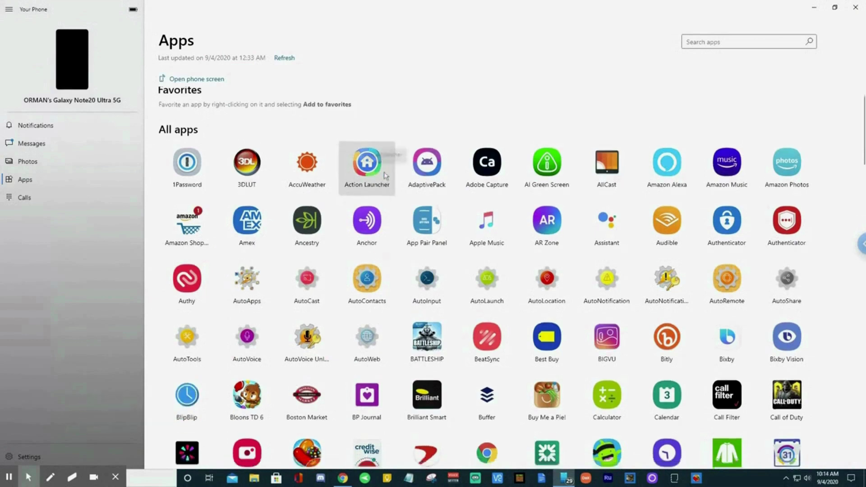
pyautogui.scroll(-2, 528, 232)
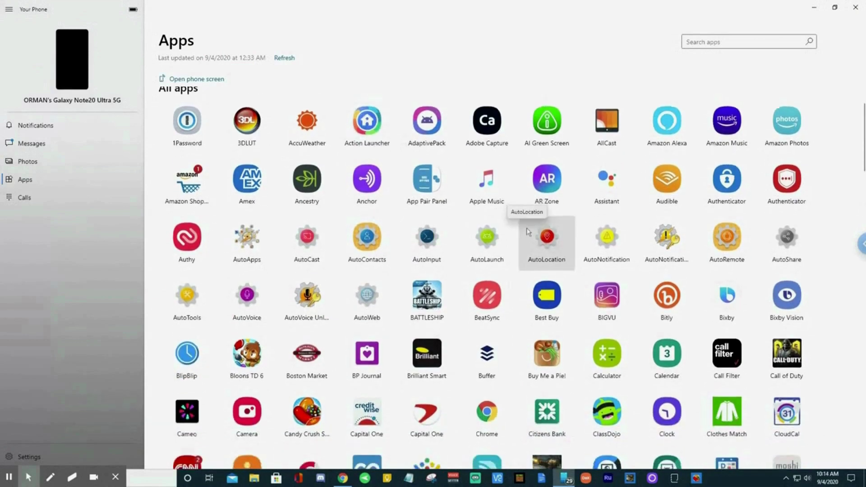
pyautogui.scroll(-2, 526, 232)
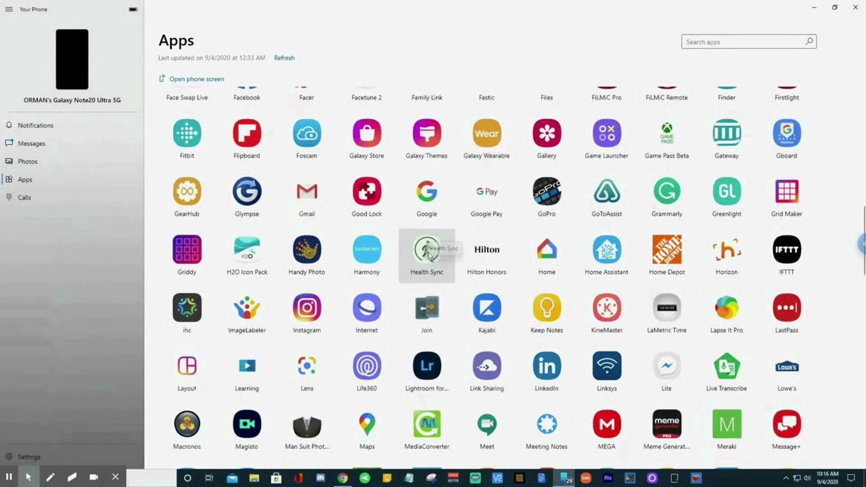
pyautogui.scroll(-5, 398, 236)
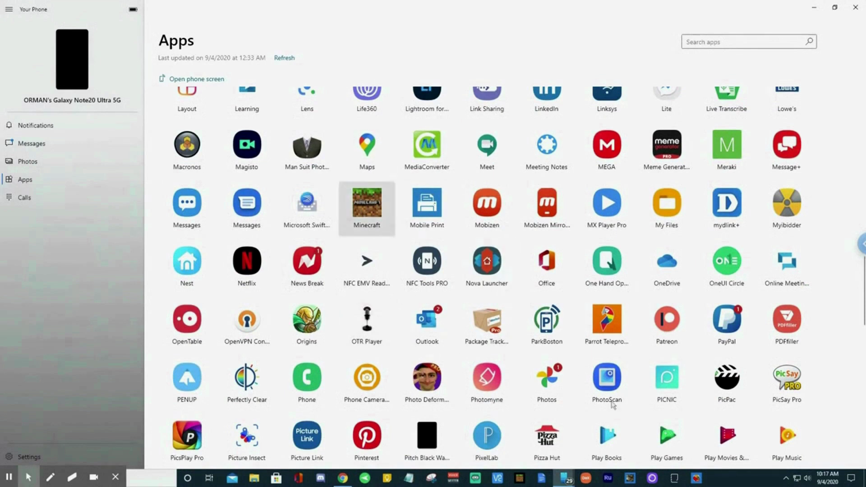
pyautogui.click(697, 478)
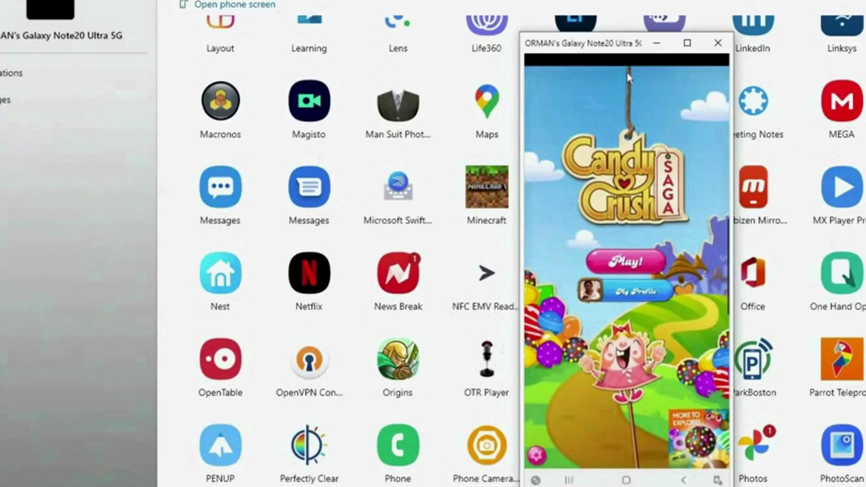
# - Move and enlarge the Candy Crush window, then drag it to the screen centre
pyautogui.click(451, 107)
pyautogui.moveTo(608, 50); pyautogui.dragTo(417, 36)
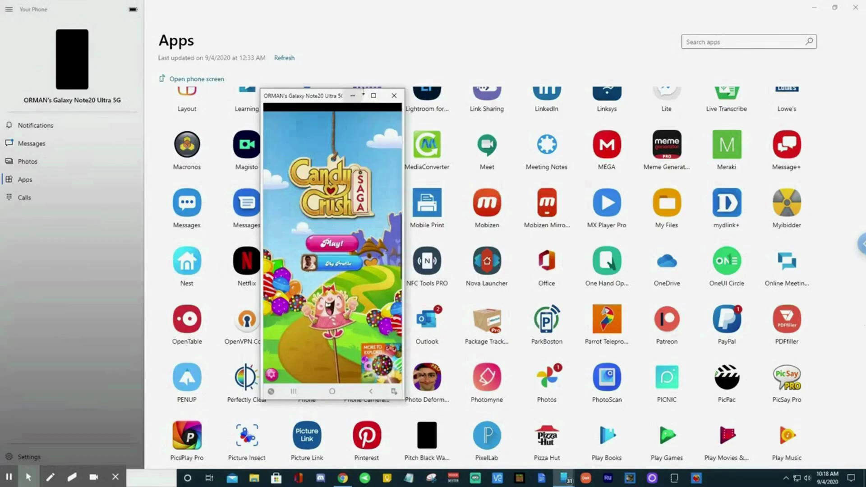
pyautogui.click(373, 96)
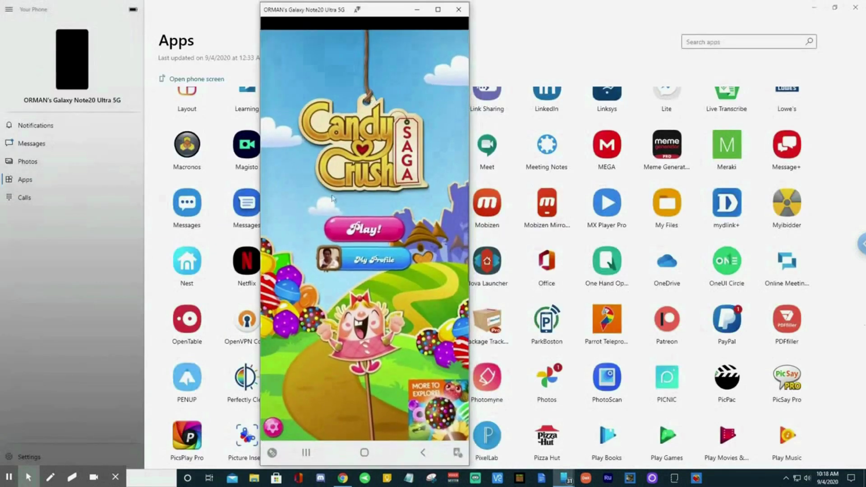
pyautogui.moveTo(372, 18); pyautogui.dragTo(389, 20)
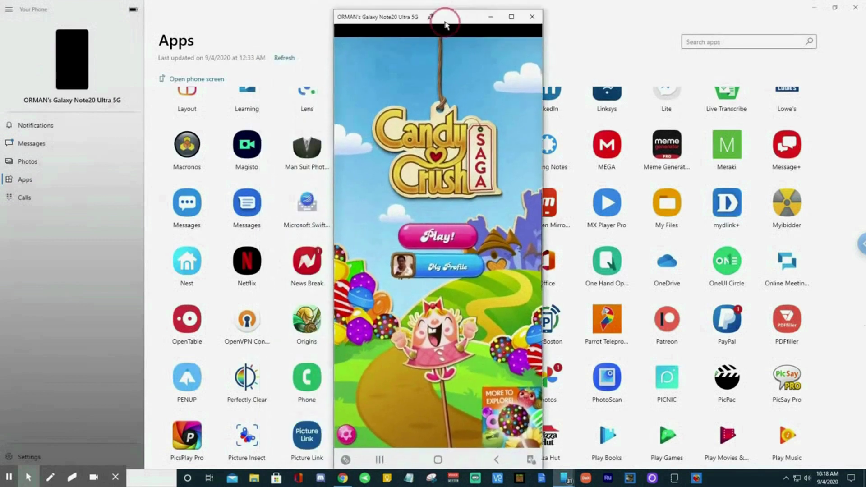
pyautogui.moveTo(445, 25); pyautogui.dragTo(450, 19)
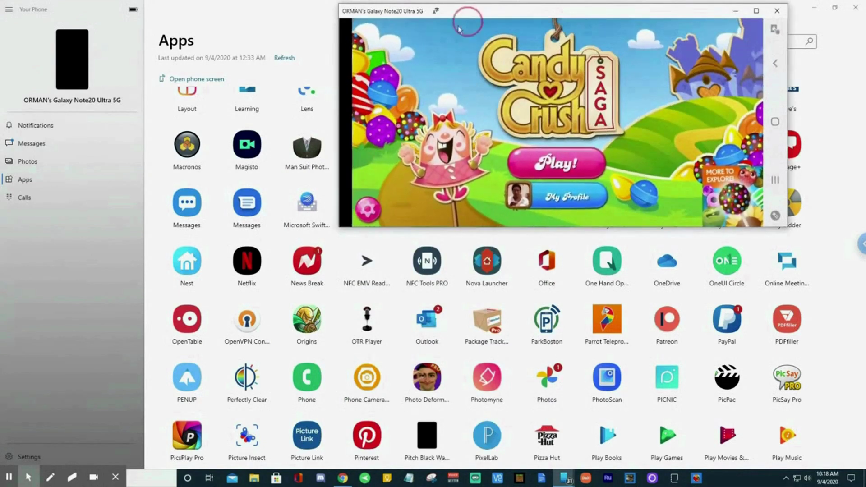
pyautogui.moveTo(481, 15); pyautogui.dragTo(356, 153)
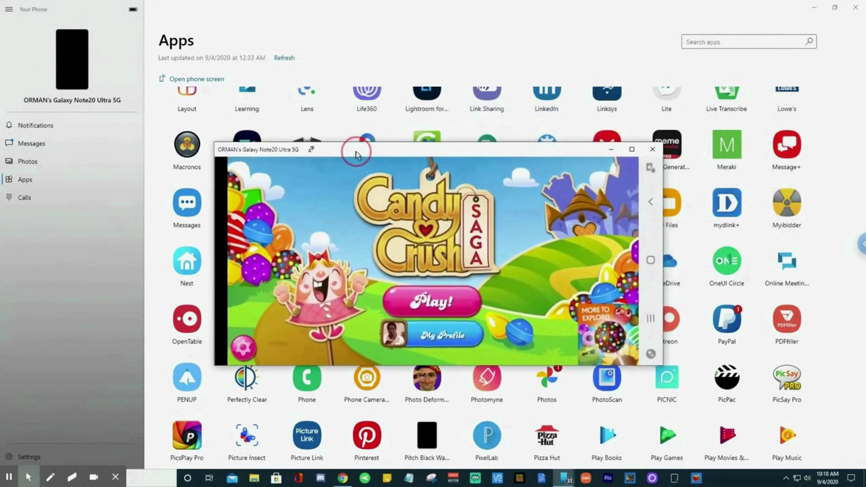